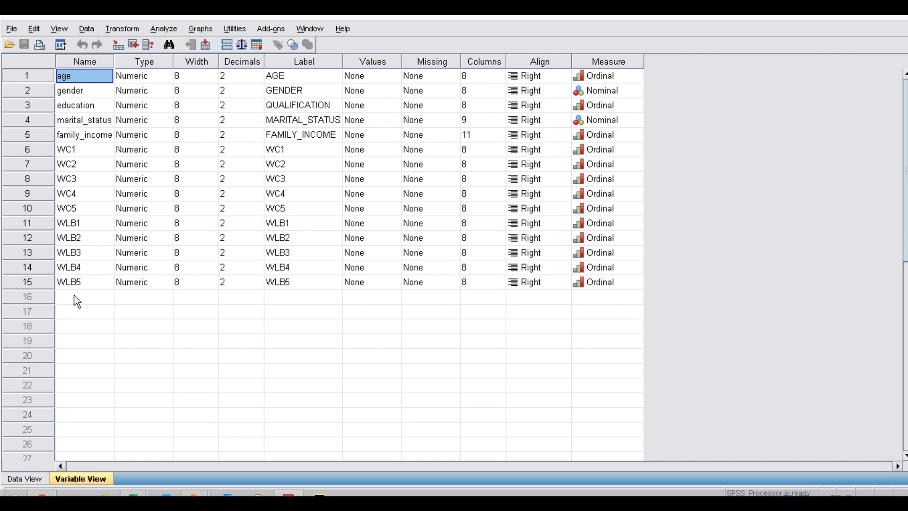
Review the WC1–WC5 and WLB1–WLB5 responses in the data sheet, and return to the variable definitions
{"action": "left_click", "coordinate": [18, 478]}
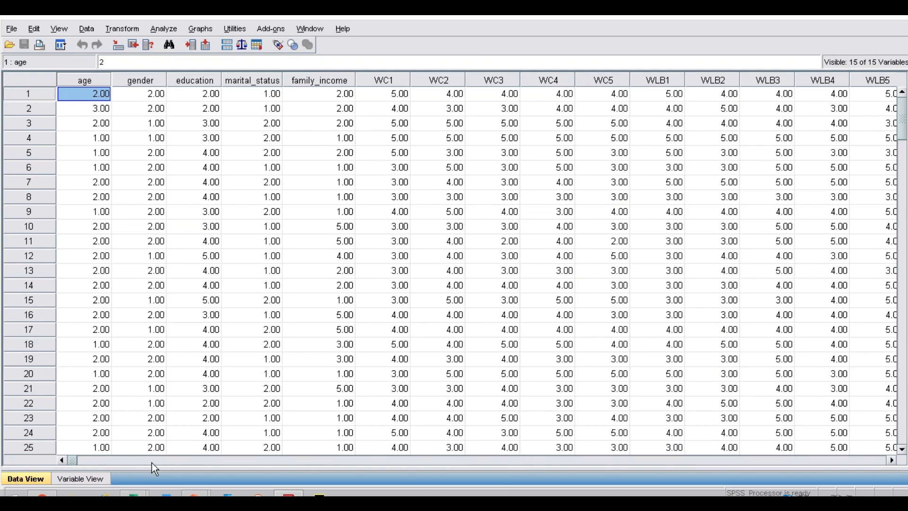
{"action": "left_click", "coordinate": [183, 462]}
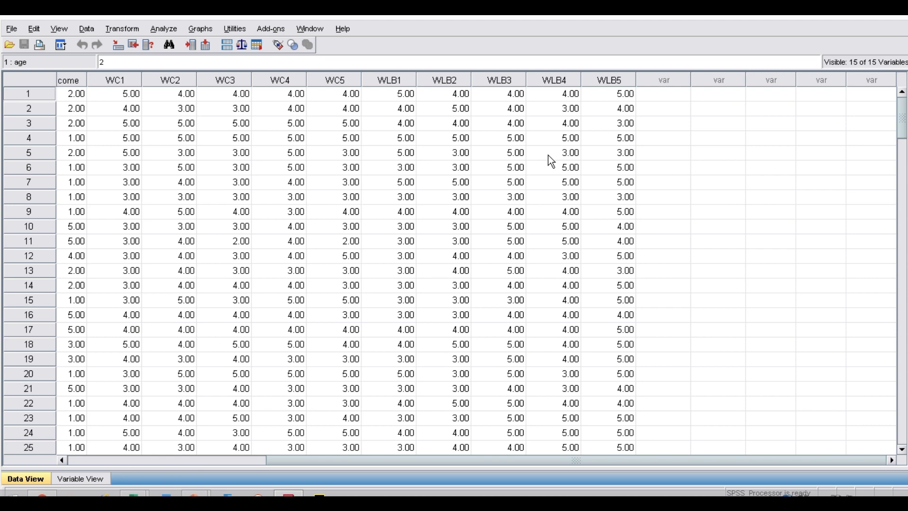
{"action": "left_click", "coordinate": [91, 478]}
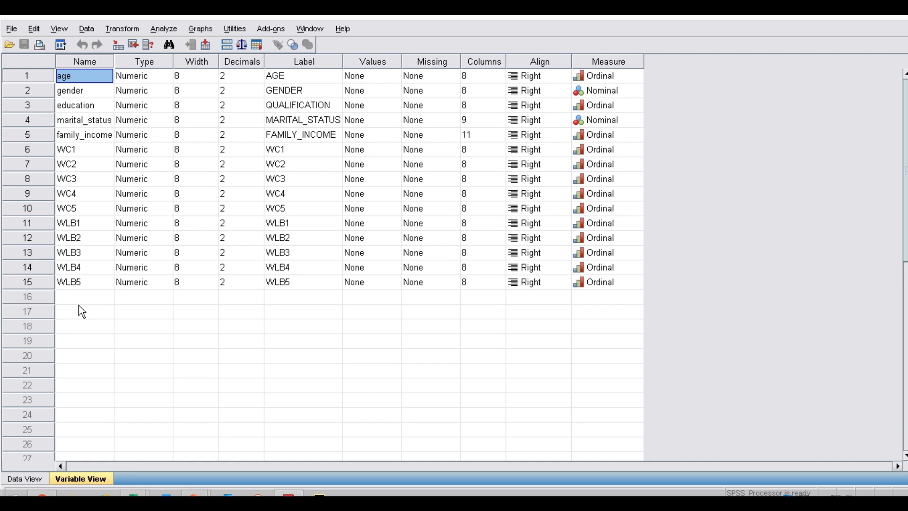
Start a cleared Compute Variable definition with Avg_WC as the target variable
{"action": "left_click", "coordinate": [122, 29]}
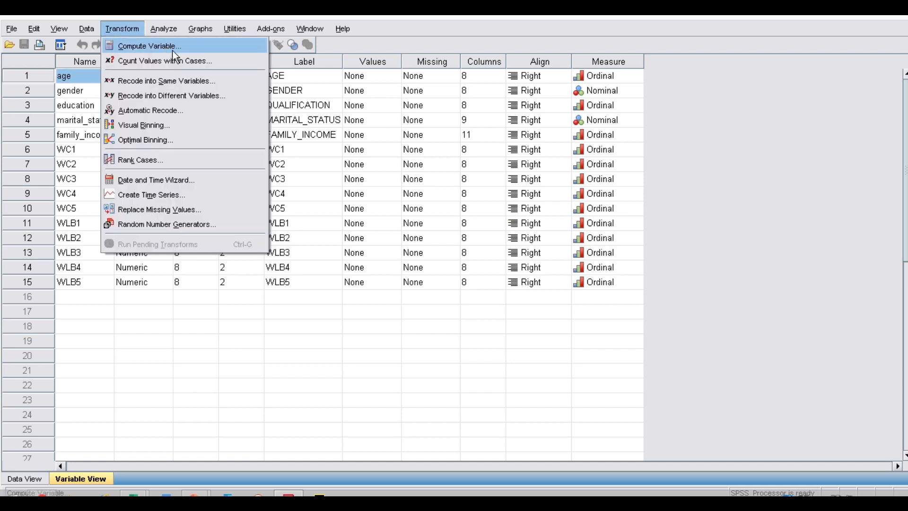
{"action": "left_click", "coordinate": [210, 47]}
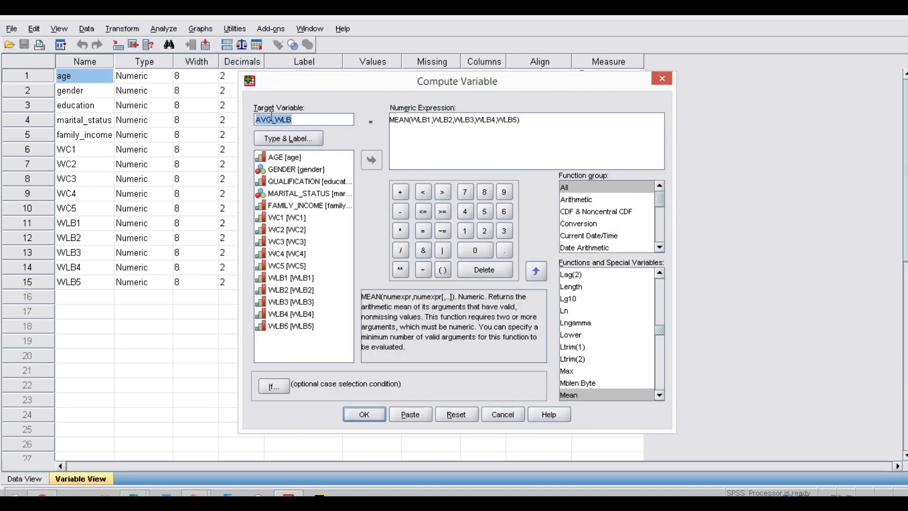
{"action": "left_click", "coordinate": [465, 414]}
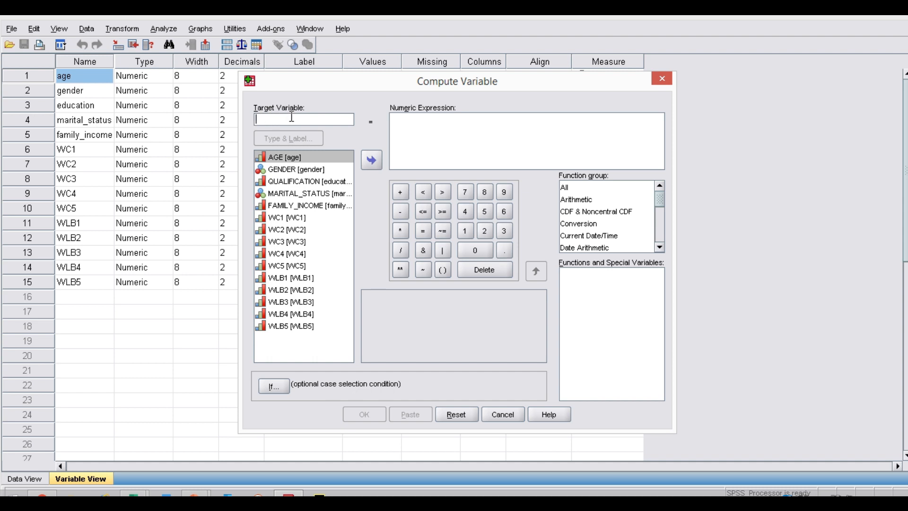
{"action": "type", "text": "Avg"}
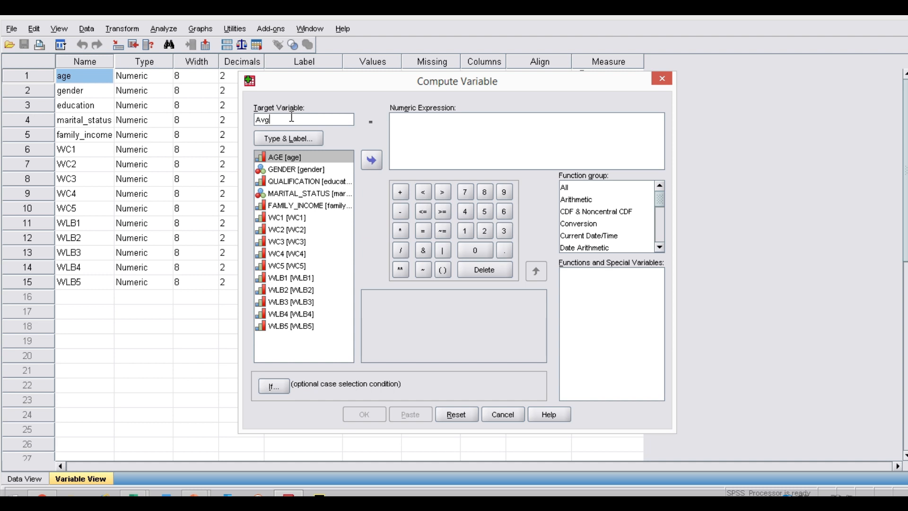
{"action": "type", "text": "_WC"}
Insert the Mean function from the All function group into the numeric expression
{"action": "left_click", "coordinate": [565, 189]}
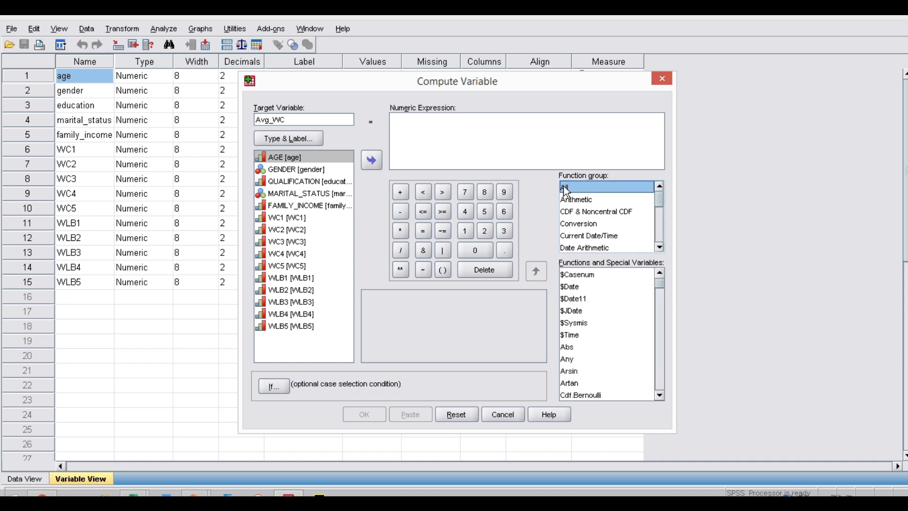
{"action": "left_click", "coordinate": [578, 336]}
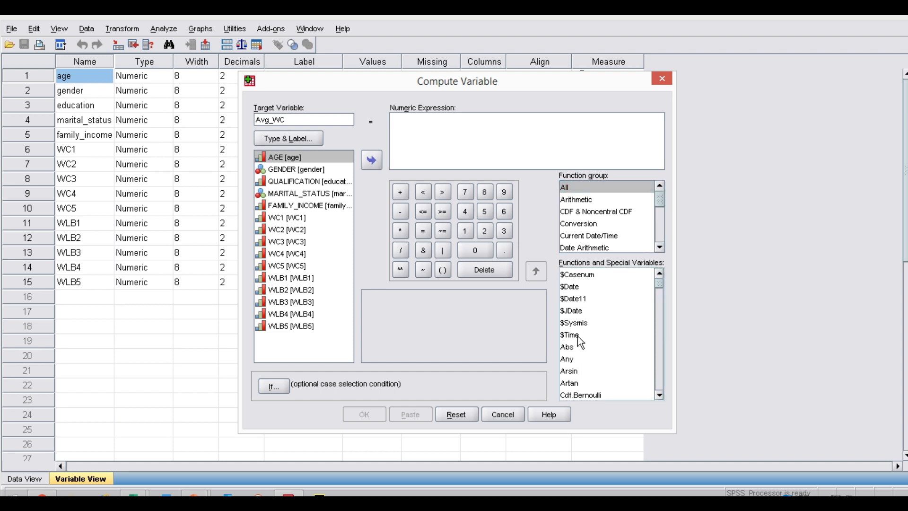
{"action": "scroll", "coordinate": [577, 336], "scroll_direction": "down", "scroll_amount": 1}
{"action": "scroll", "coordinate": [578, 336], "scroll_direction": "down", "scroll_amount": 1}
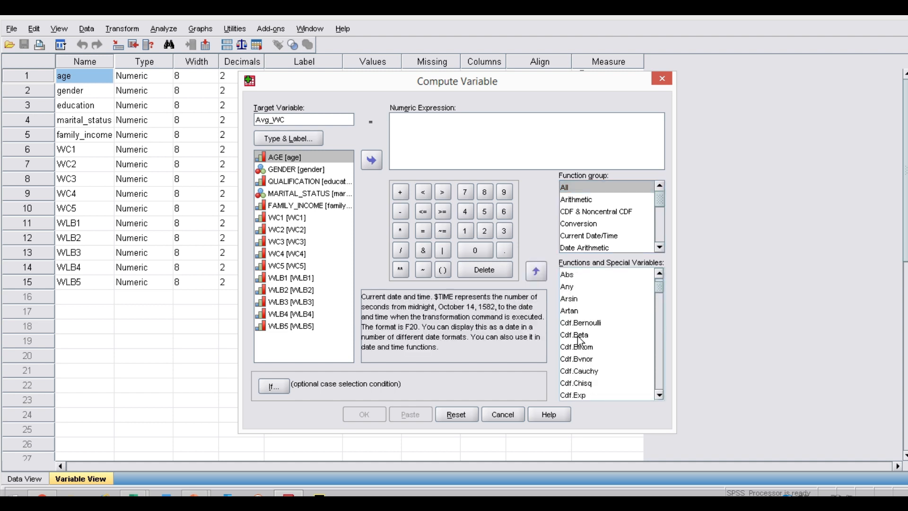
{"action": "left_click_drag", "start_coordinate": [579, 340], "coordinate": [609, 406]}
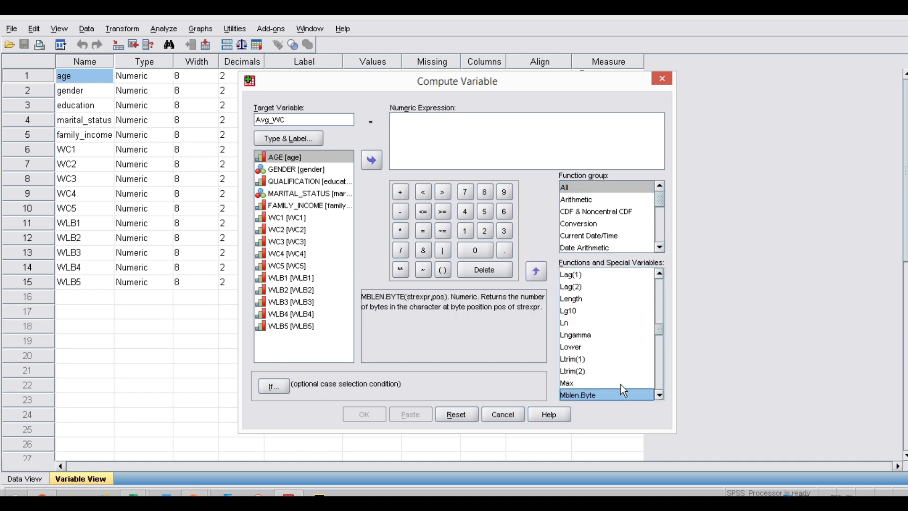
{"action": "scroll", "coordinate": [620, 389], "scroll_direction": "down", "scroll_amount": 1}
{"action": "left_click", "coordinate": [572, 371]}
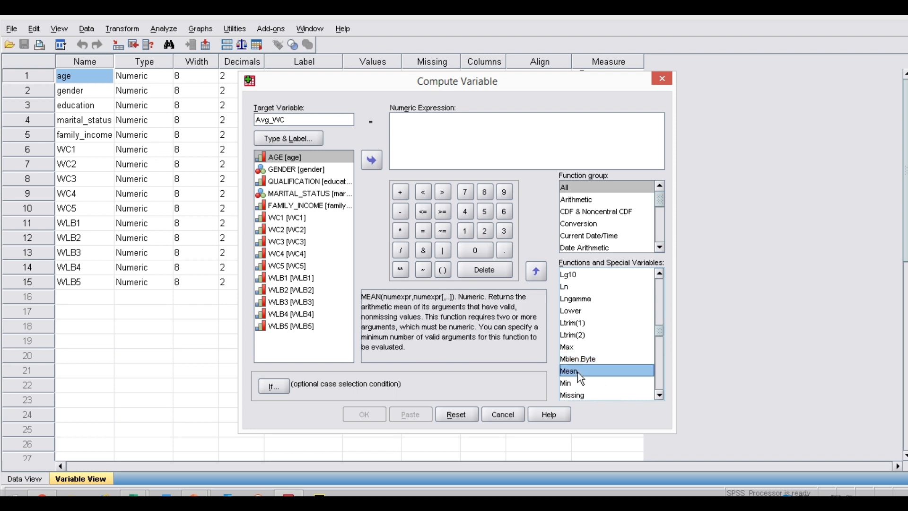
{"action": "double_click", "coordinate": [583, 371]}
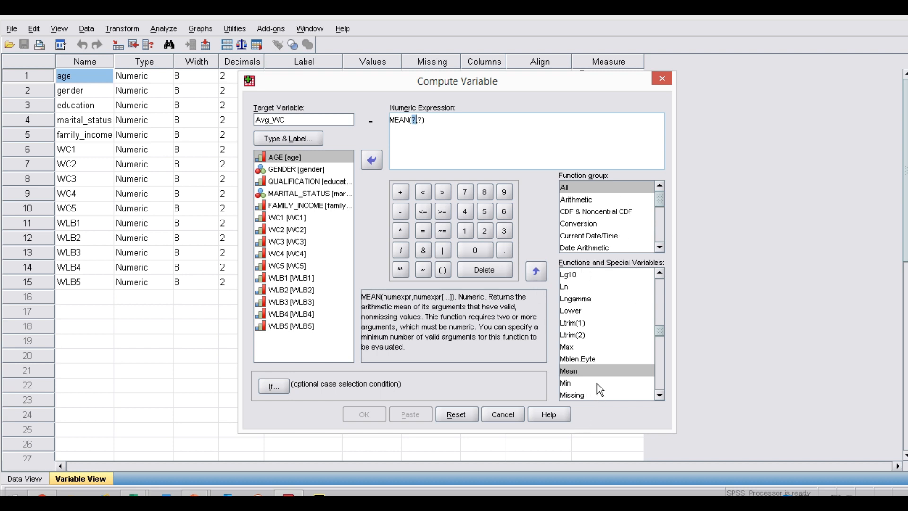
Replace the placeholder arguments of the MEAN expression with WC1
{"action": "key", "text": "Delete"}
{"action": "double_click", "coordinate": [419, 119]}
{"action": "left_click_drag", "start_coordinate": [412, 120], "coordinate": [422, 121]}
{"action": "left_click", "coordinate": [292, 219]}
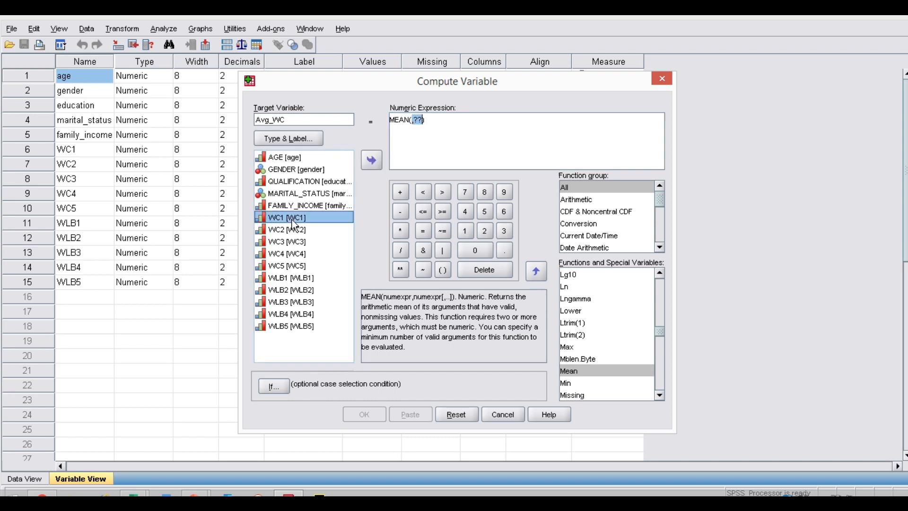
{"action": "left_click", "coordinate": [370, 163]}
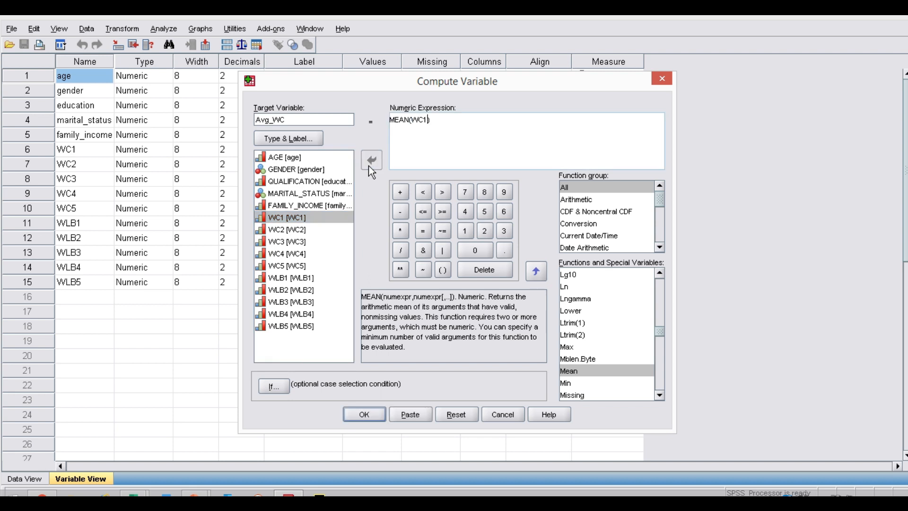
Append WC2 and WC3 to the MEAN arguments, separated by commas
{"action": "type", "text": ","}
{"action": "left_click", "coordinate": [303, 230]}
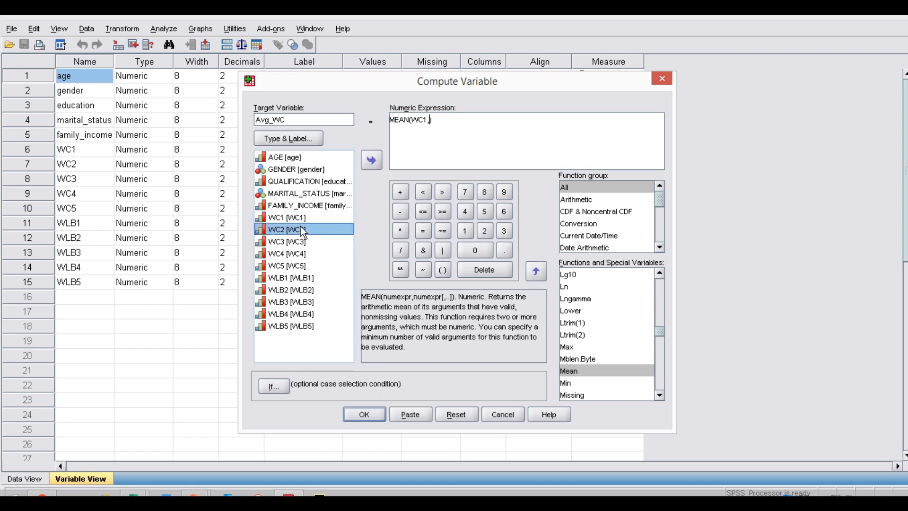
{"action": "left_click", "coordinate": [379, 166]}
{"action": "type", "text": ","}
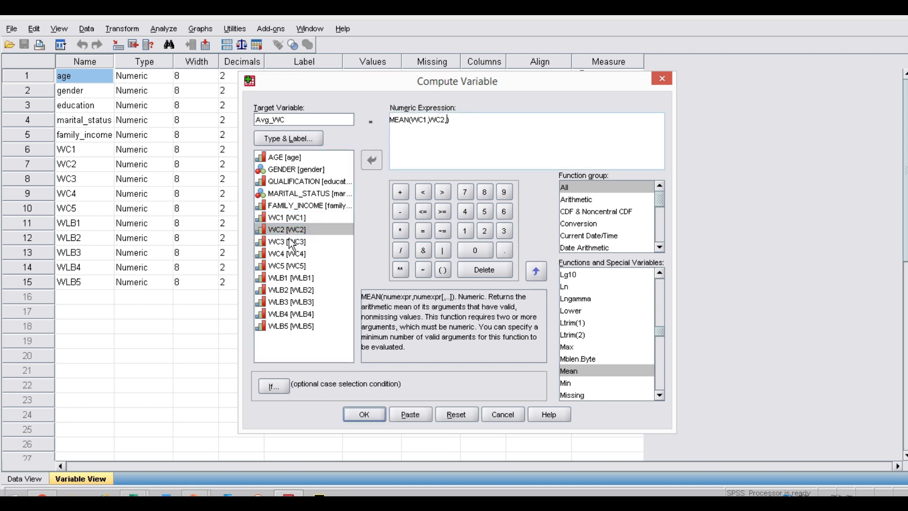
{"action": "left_click", "coordinate": [291, 242]}
{"action": "left_click", "coordinate": [376, 161]}
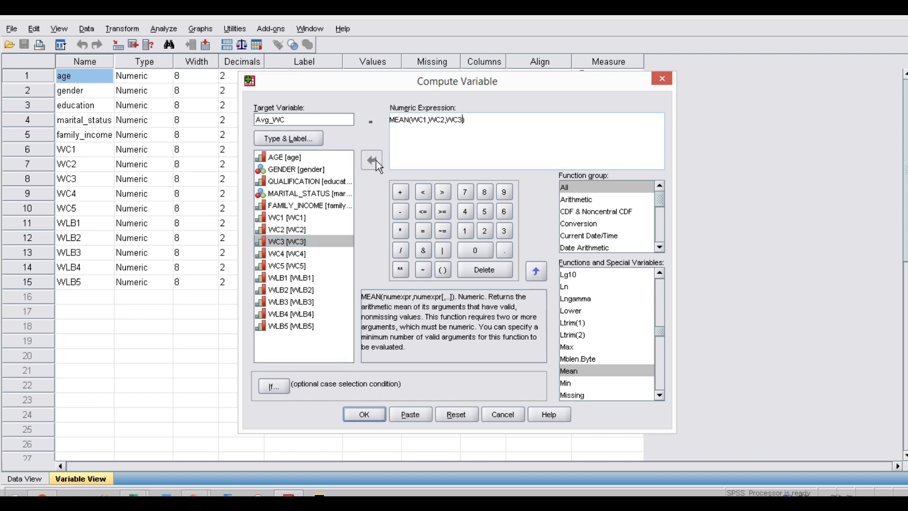
Complete the expression as MEAN(WC1,WC2,WC3,WC4,WC5) and run the computation
{"action": "type", "text": ","}
{"action": "left_click", "coordinate": [298, 254]}
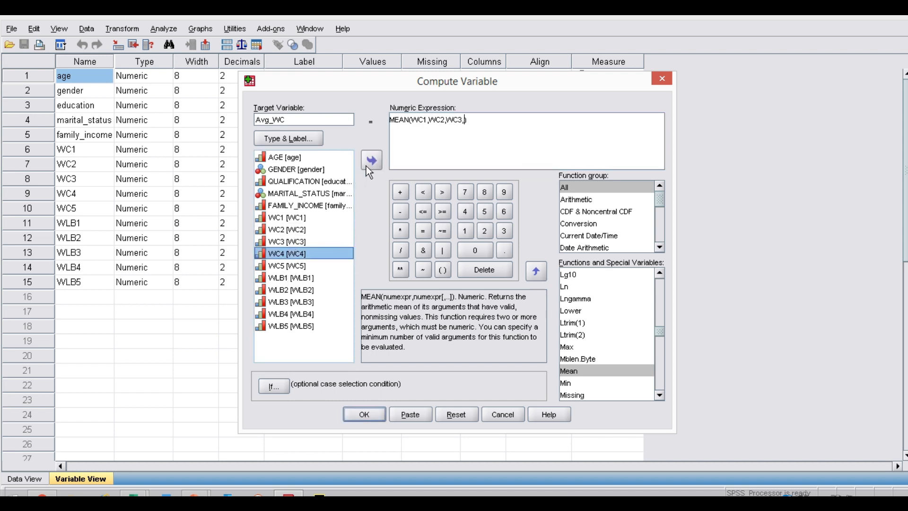
{"action": "left_click", "coordinate": [369, 160]}
{"action": "left_click", "coordinate": [295, 267]}
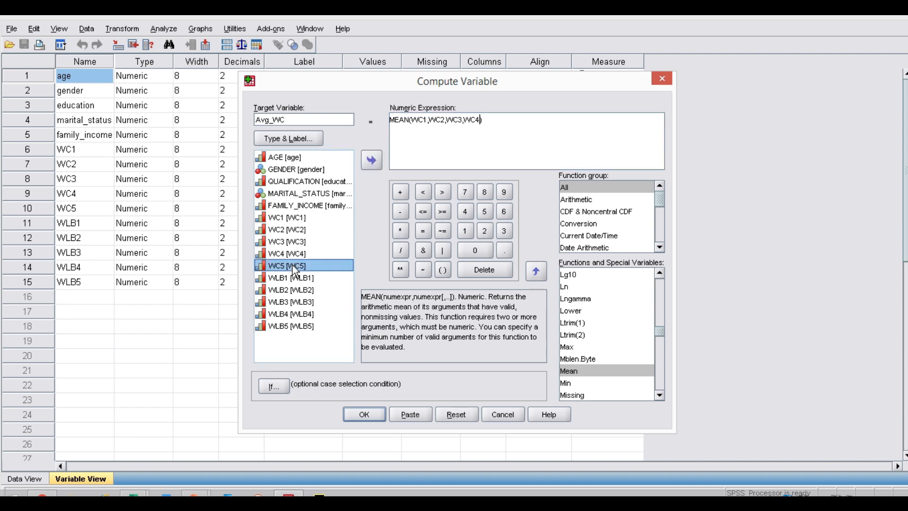
{"action": "left_click", "coordinate": [370, 158]}
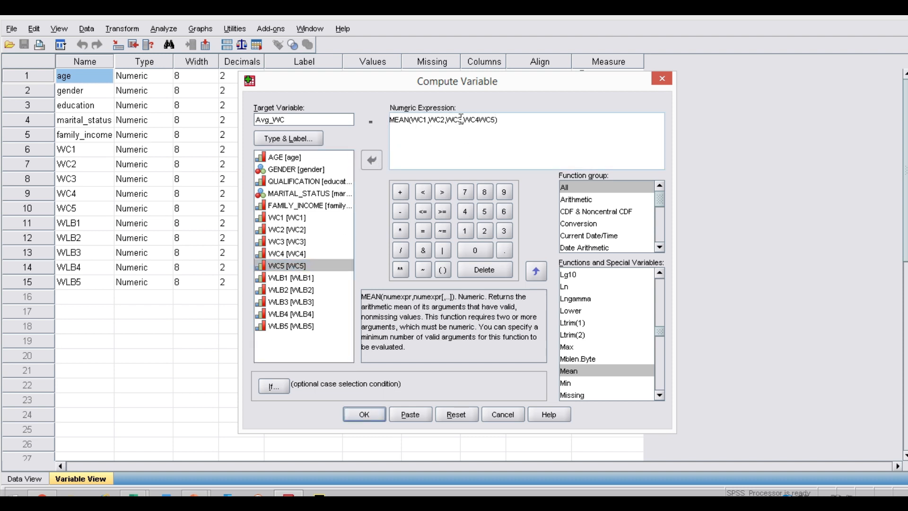
{"action": "left_click", "coordinate": [480, 119]}
{"action": "type", "text": ","}
{"action": "left_click", "coordinate": [364, 414]}
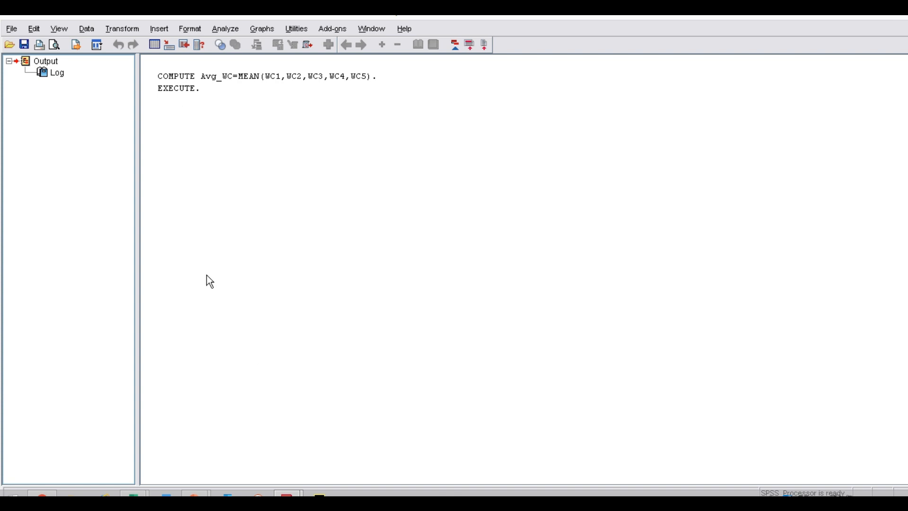
Examine the computed Avg_WC column in the data sheet and compare it with the WC1 to WC5 columns
{"action": "mouse_move", "coordinate": [287, 494]}
{"action": "left_click", "coordinate": [219, 454]}
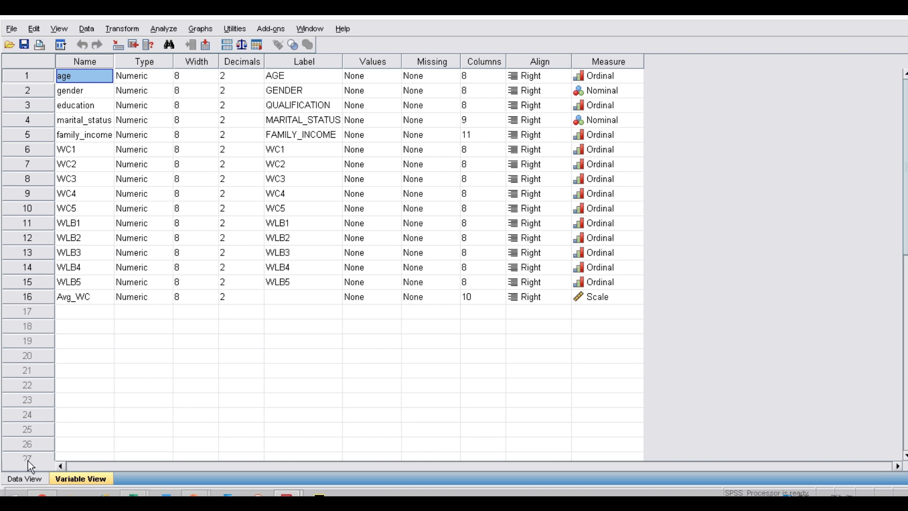
{"action": "left_click", "coordinate": [26, 479]}
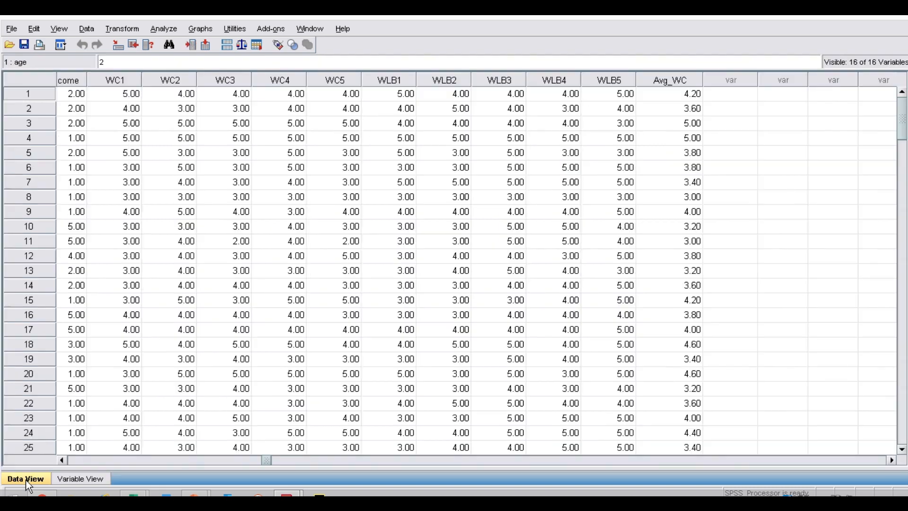
{"action": "left_click", "coordinate": [680, 79]}
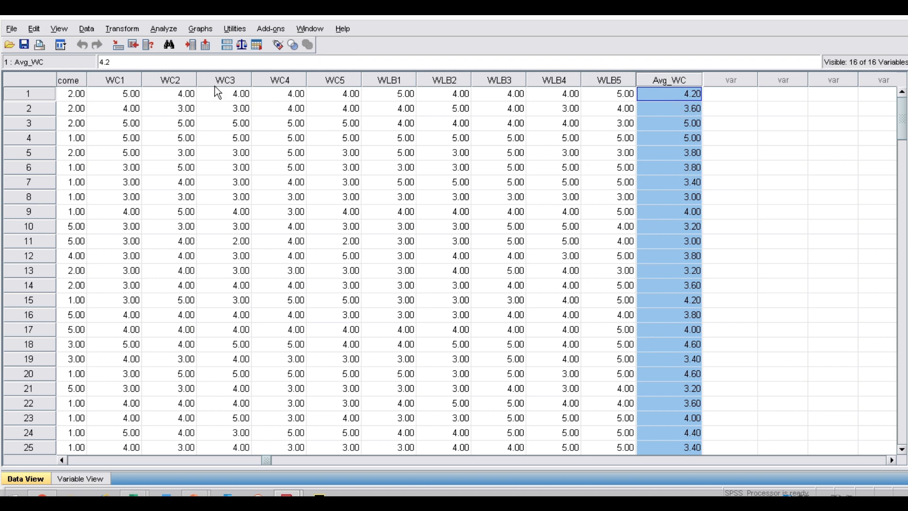
{"action": "left_click_drag", "start_coordinate": [123, 80], "coordinate": [328, 81]}
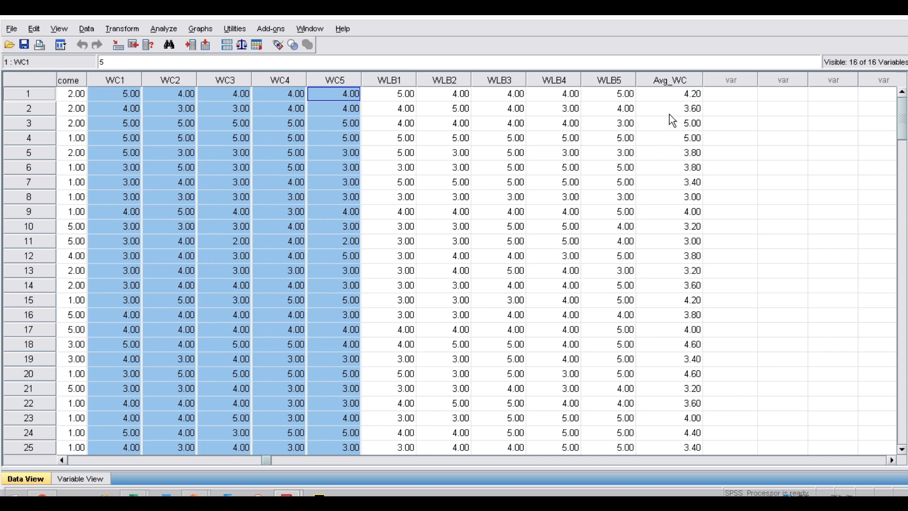
Return to the variable definitions and start a cleared Compute Variable definition with Avg_WLB as the target variable
{"action": "left_click", "coordinate": [101, 476]}
{"action": "left_click", "coordinate": [75, 313]}
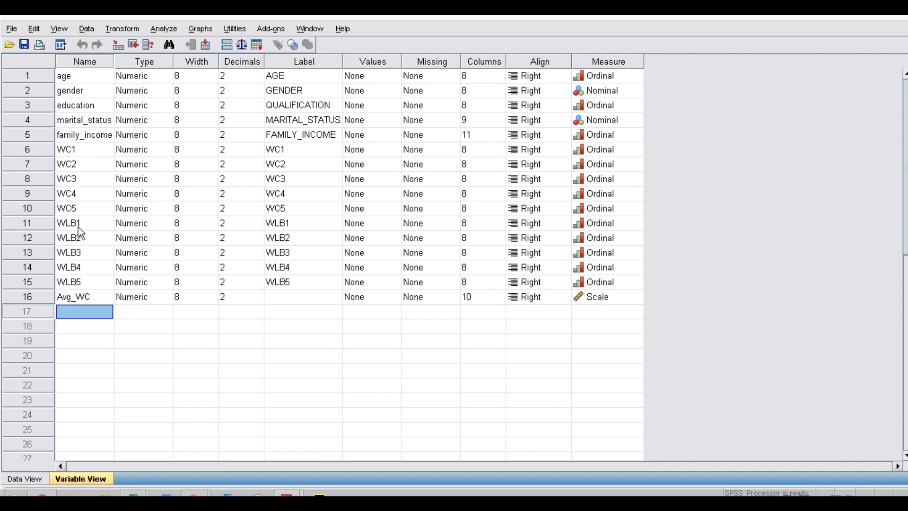
{"action": "left_click", "coordinate": [127, 27]}
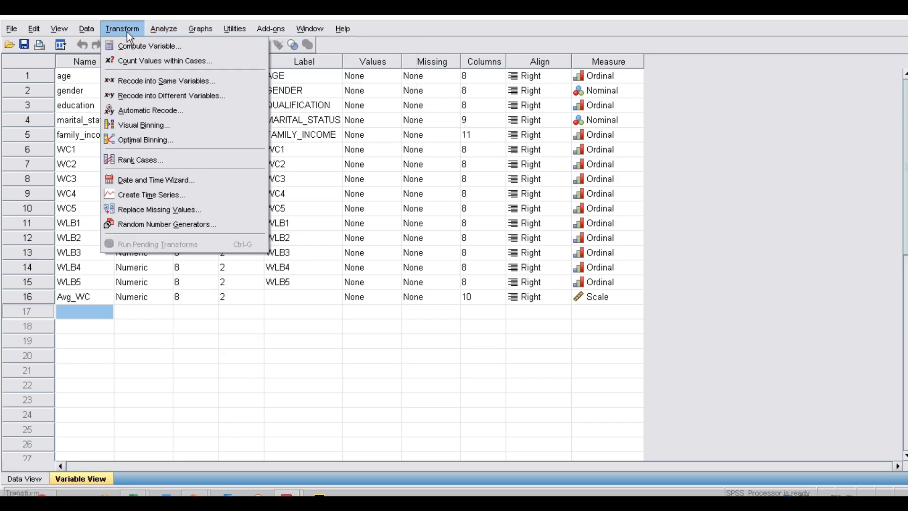
{"action": "left_click", "coordinate": [132, 47]}
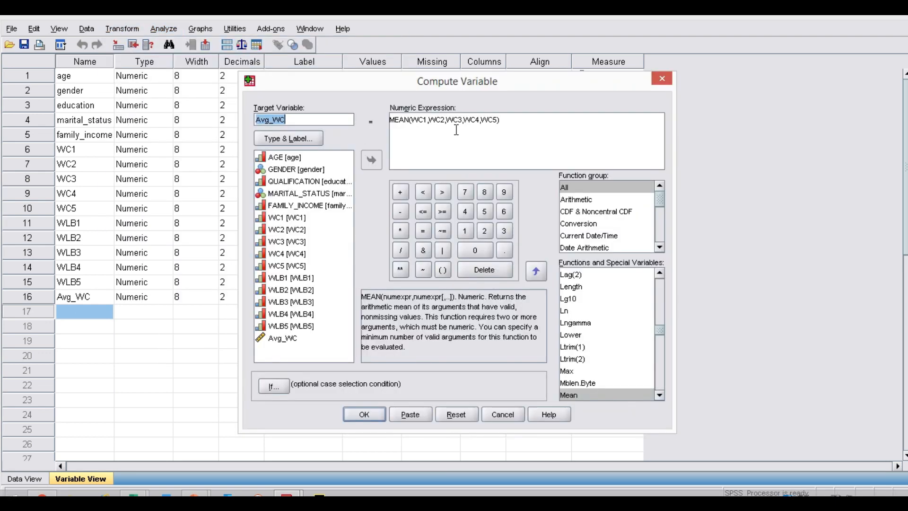
{"action": "left_click", "coordinate": [457, 415]}
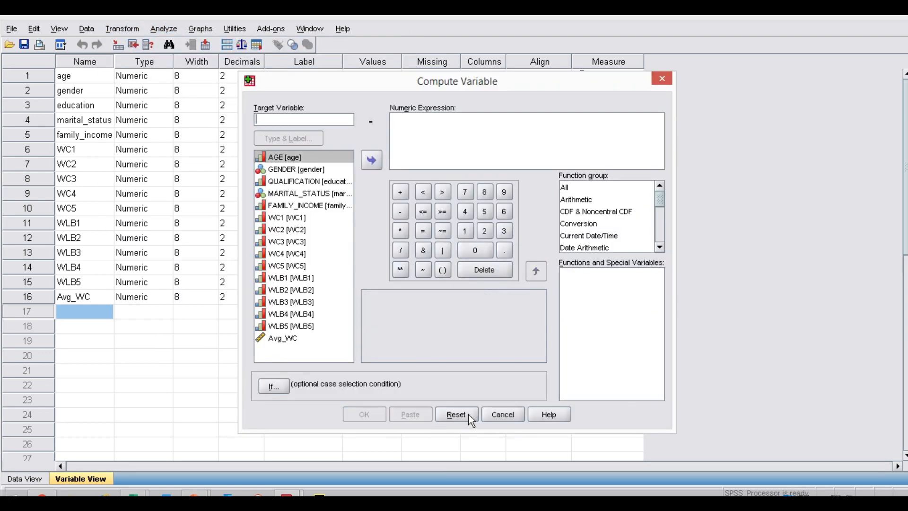
{"action": "left_click", "coordinate": [292, 119]}
{"action": "type", "text": "Av"}
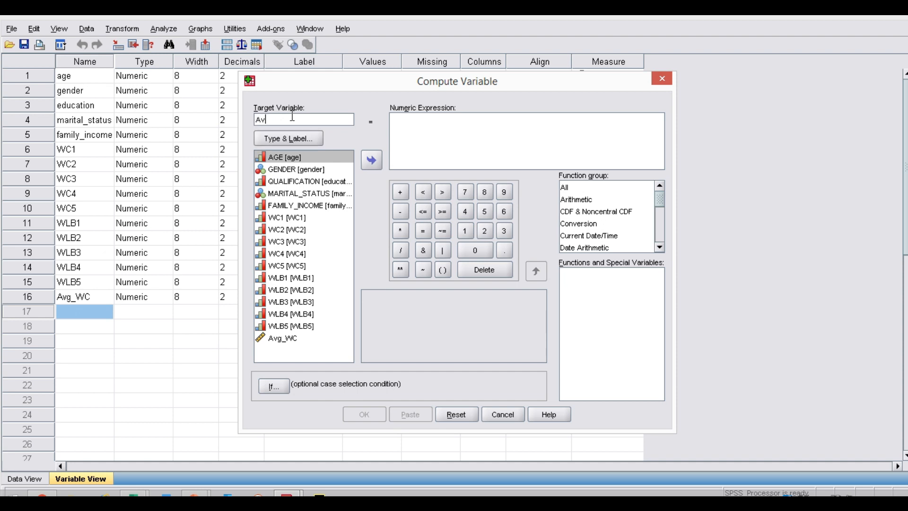
{"action": "type", "text": "g_WLB"}
Start the numeric expression for Avg_WLB with the mean function, an opening parenthesis and WLB1 as the first argument
{"action": "left_click", "coordinate": [425, 123]}
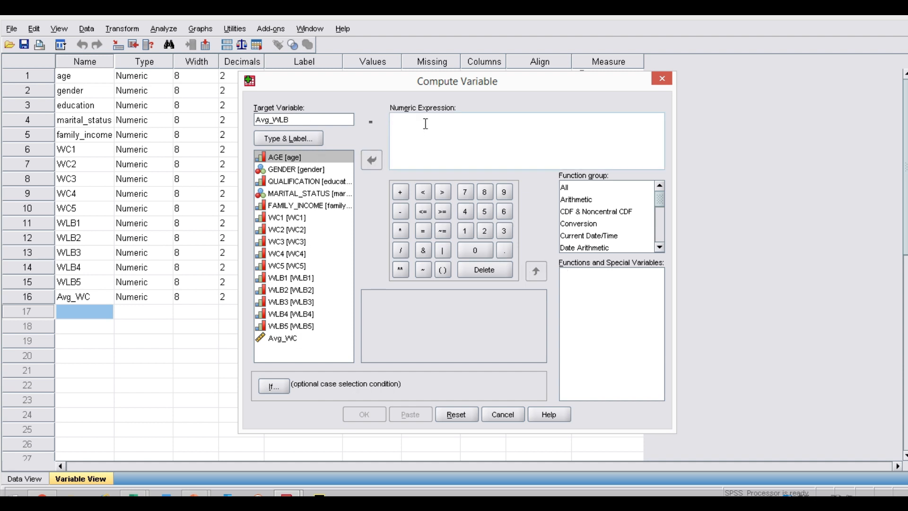
{"action": "type", "text": "mean"}
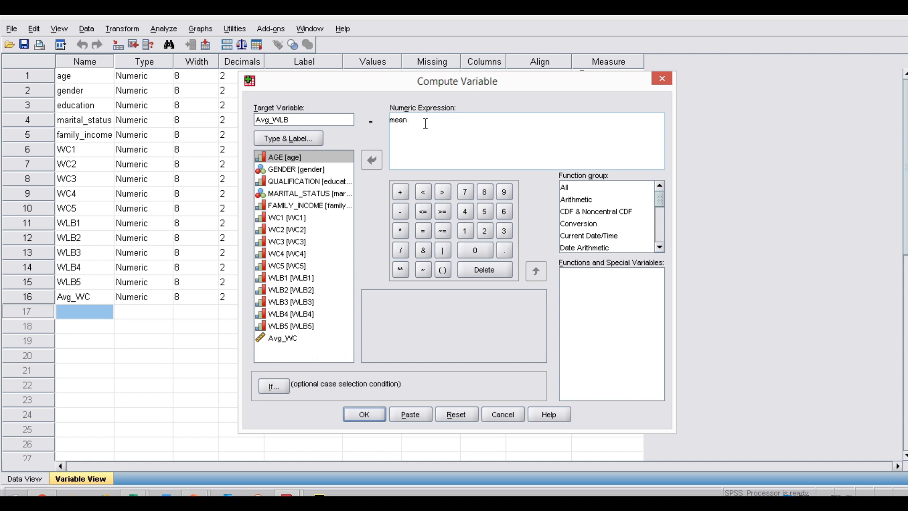
{"action": "type", "text": "("}
{"action": "left_click", "coordinate": [296, 279]}
{"action": "left_click", "coordinate": [372, 162]}
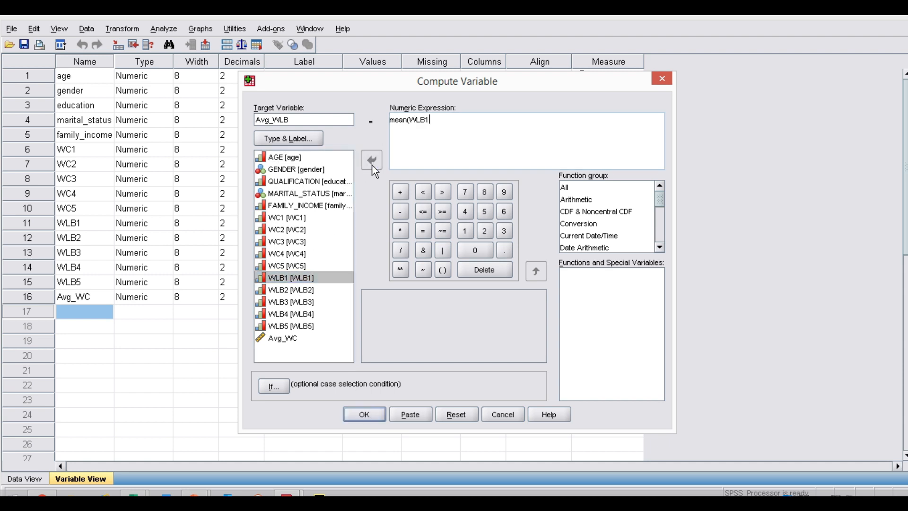
Append WLB2 and WLB3 to the mean arguments, separated by commas
{"action": "type", "text": ","}
{"action": "left_click", "coordinate": [305, 290]}
{"action": "left_click", "coordinate": [377, 163]}
{"action": "type", "text": ","}
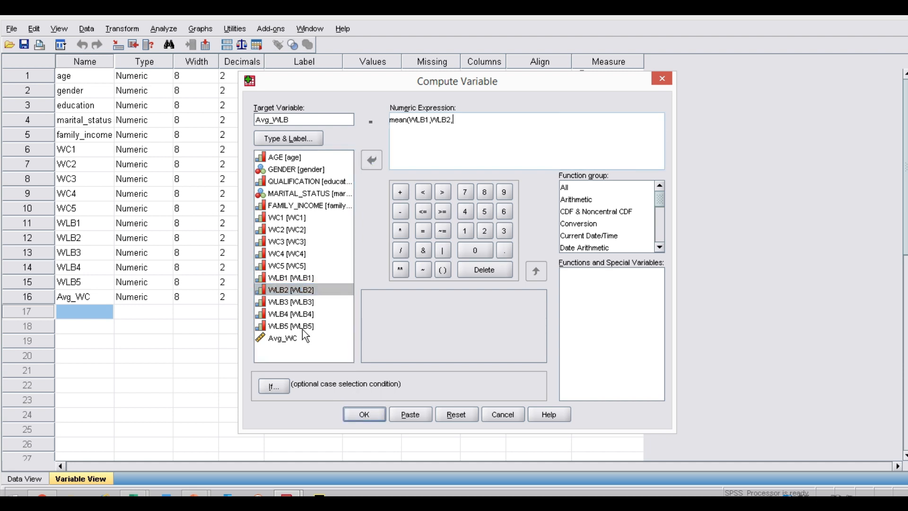
{"action": "left_click", "coordinate": [305, 302]}
{"action": "left_click", "coordinate": [372, 161]}
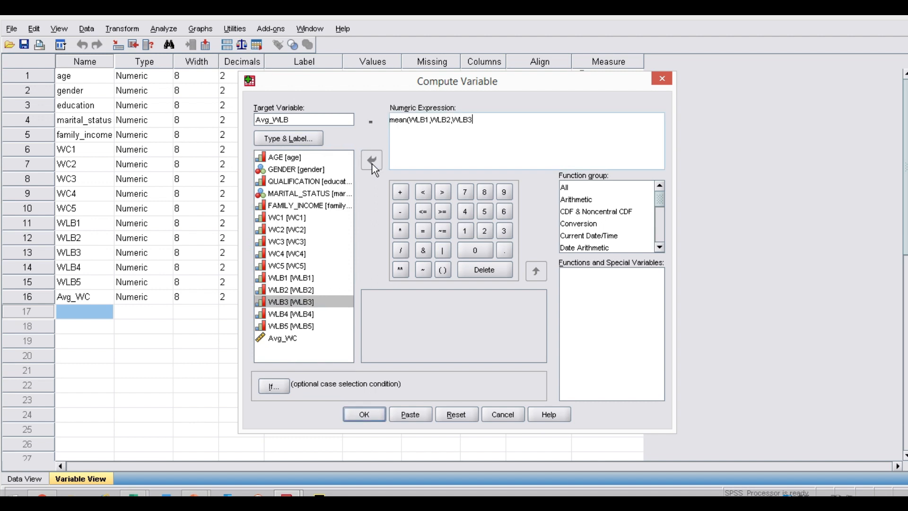
Complete the expression as mean(WLB1,WLB2,WLB3,WLB4,WLB5) and run the computation
{"action": "type", "text": ","}
{"action": "left_click", "coordinate": [303, 314]}
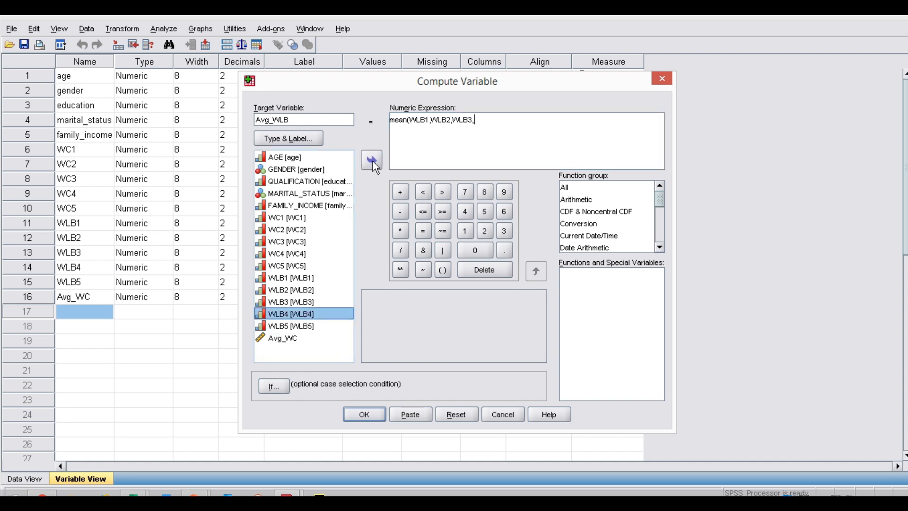
{"action": "left_click", "coordinate": [373, 162]}
{"action": "left_click", "coordinate": [303, 326]}
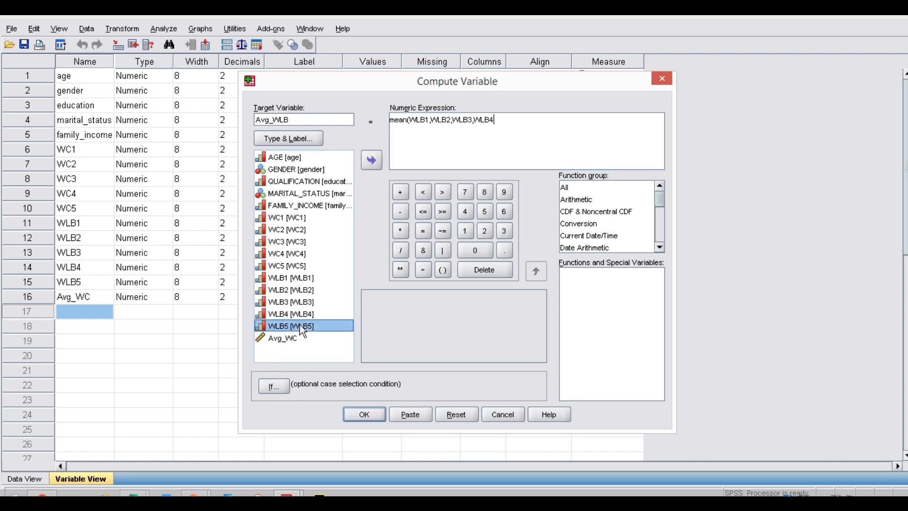
{"action": "left_click", "coordinate": [371, 160]}
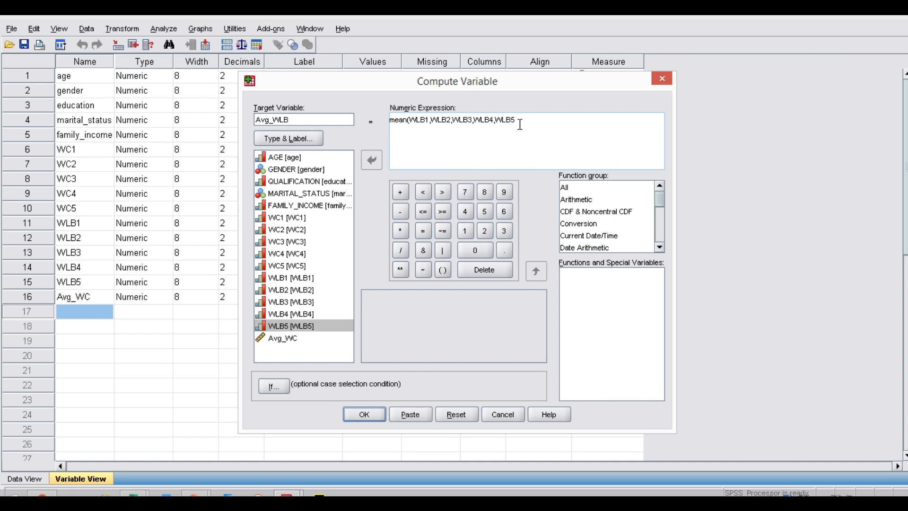
{"action": "type", "text": ")"}
{"action": "left_click", "coordinate": [375, 416]}
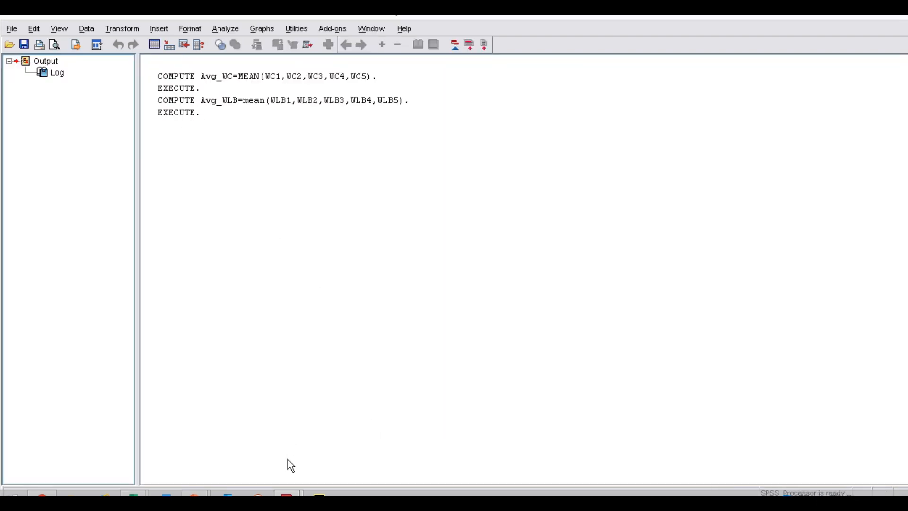
Examine the computed Avg_WC and Avg_WLB columns in the data sheet and return to the variable definitions
{"action": "mouse_move", "coordinate": [288, 494]}
{"action": "left_click", "coordinate": [217, 437]}
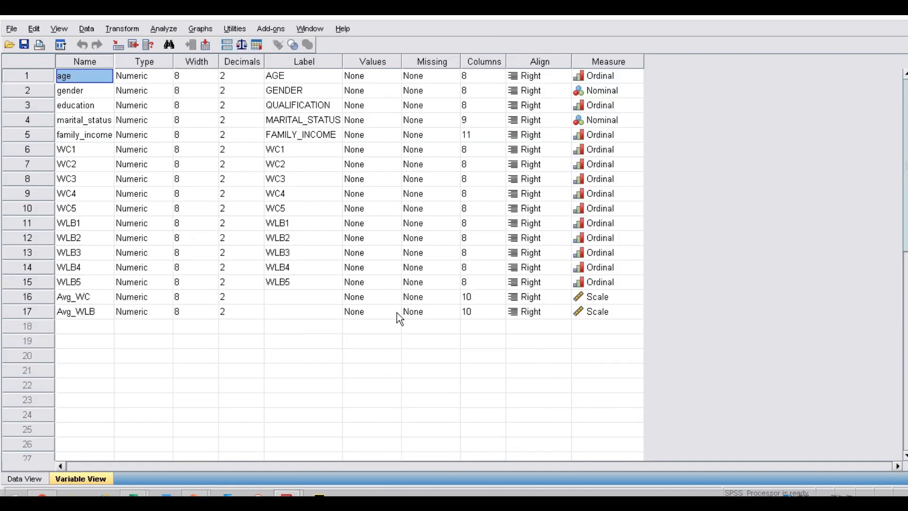
{"action": "left_click", "coordinate": [11, 477]}
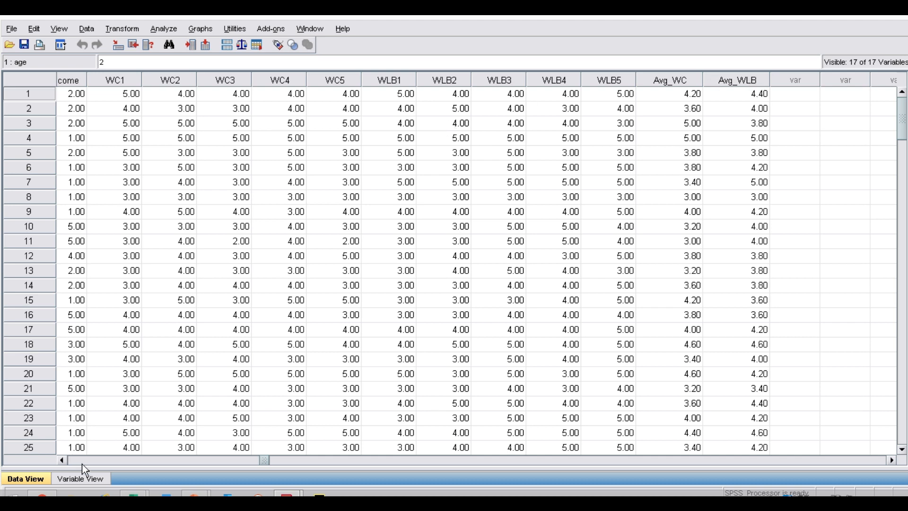
{"action": "left_click", "coordinate": [85, 478]}
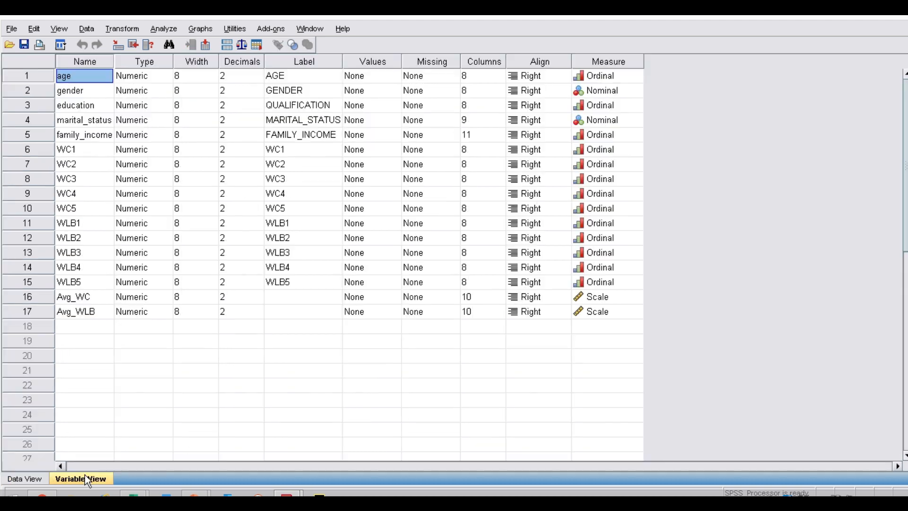
Start a Bivariate Correlations analysis and enlarge its dialog to show more of the variable list
{"action": "left_click", "coordinate": [151, 30]}
{"action": "left_click", "coordinate": [125, 28]}
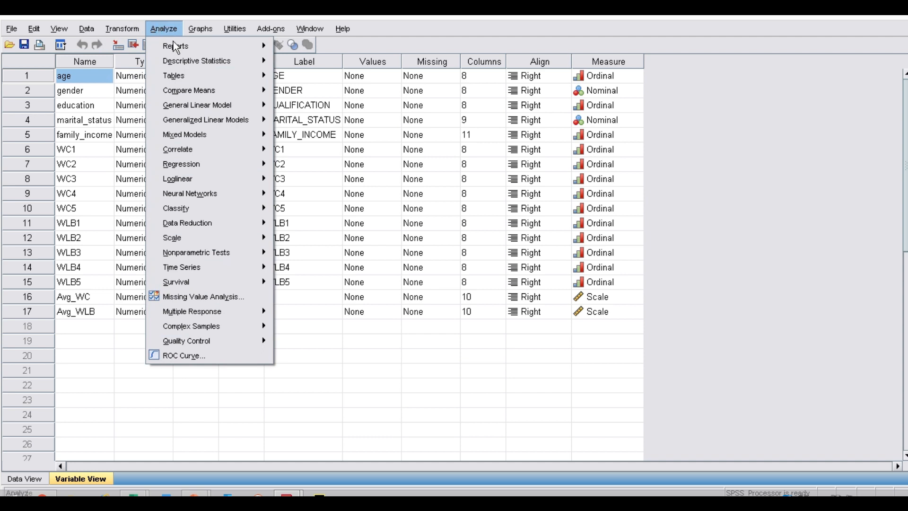
{"action": "mouse_move", "coordinate": [199, 149]}
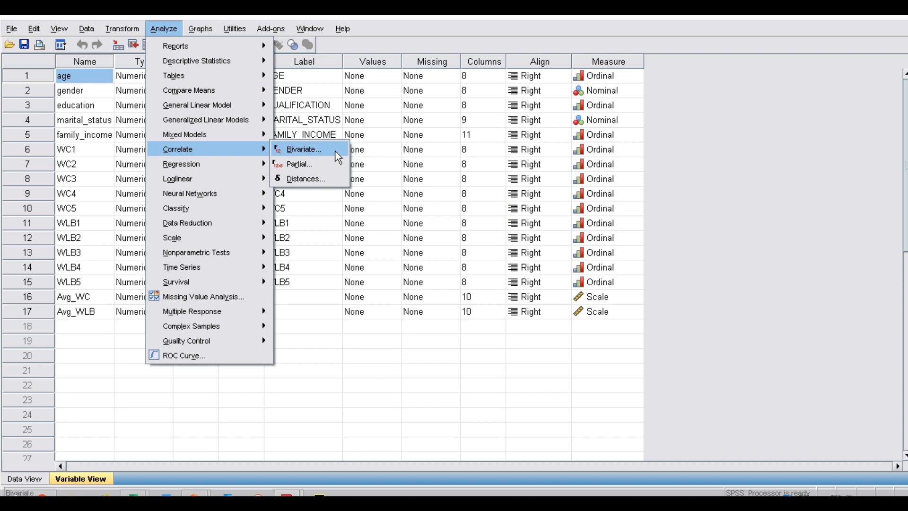
{"action": "left_click", "coordinate": [304, 149]}
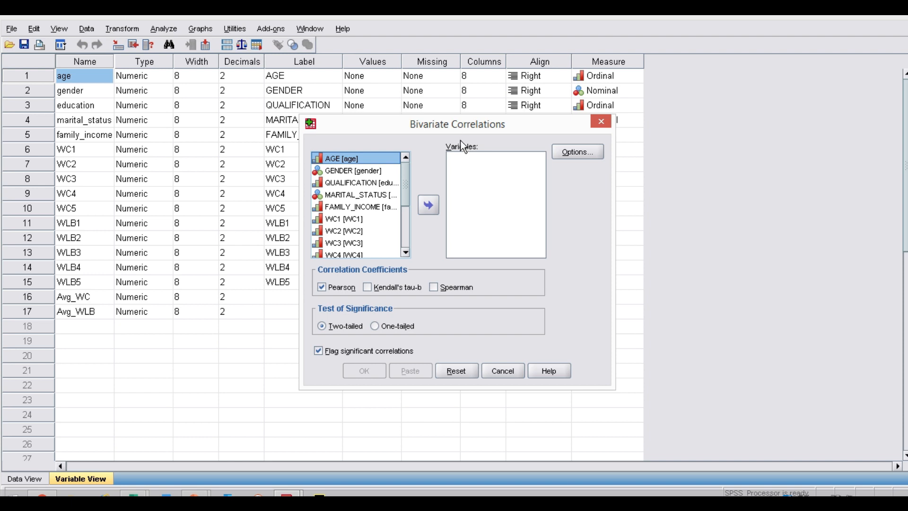
{"action": "left_click_drag", "start_coordinate": [374, 125], "coordinate": [308, 105]}
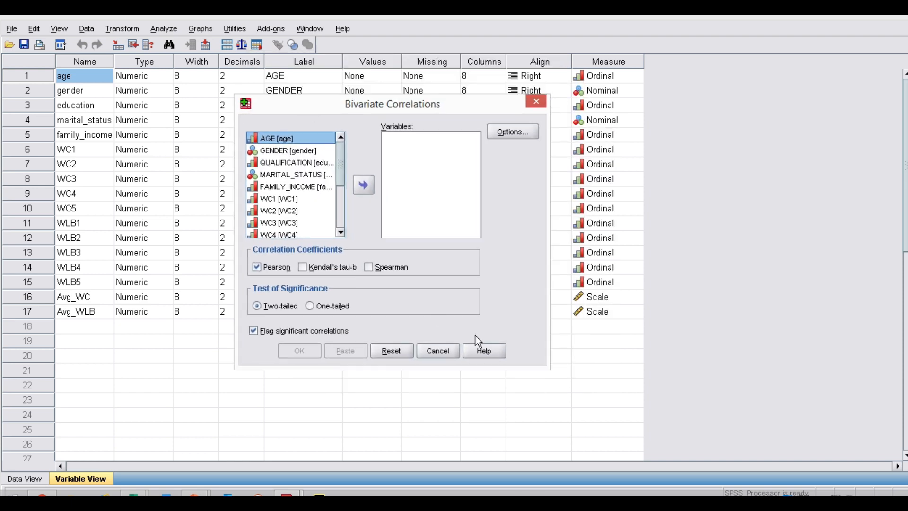
{"action": "left_click_drag", "start_coordinate": [547, 367], "coordinate": [635, 420]}
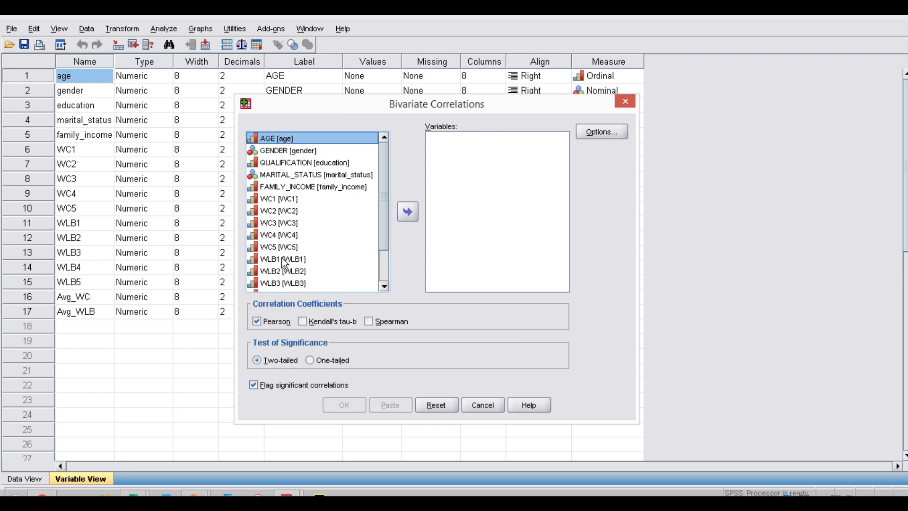
Select Avg_WC and Avg_WLB as the variables and run the Pearson correlation with a two-tailed significance test
{"action": "scroll", "coordinate": [384, 242], "scroll_direction": "down", "scroll_amount": 2}
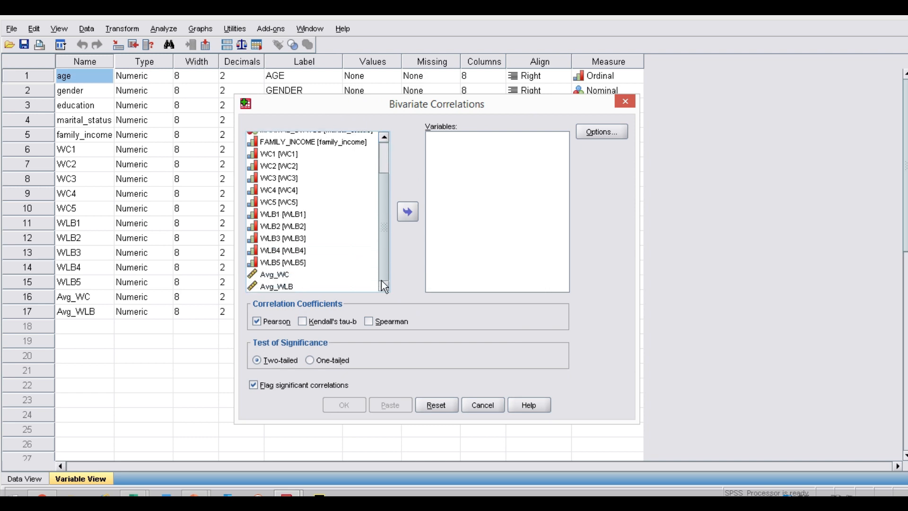
{"action": "left_click", "coordinate": [269, 274]}
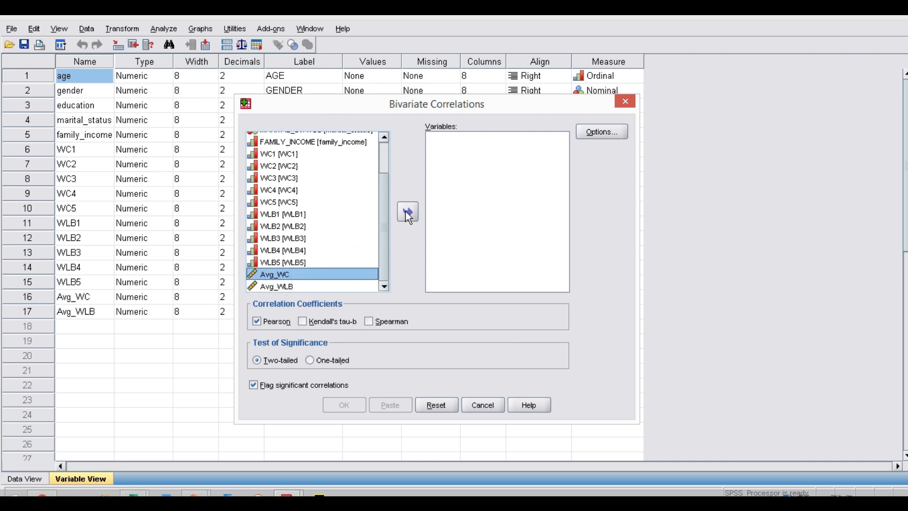
{"action": "left_click", "coordinate": [406, 212]}
{"action": "left_click", "coordinate": [271, 285]}
{"action": "left_click", "coordinate": [408, 213]}
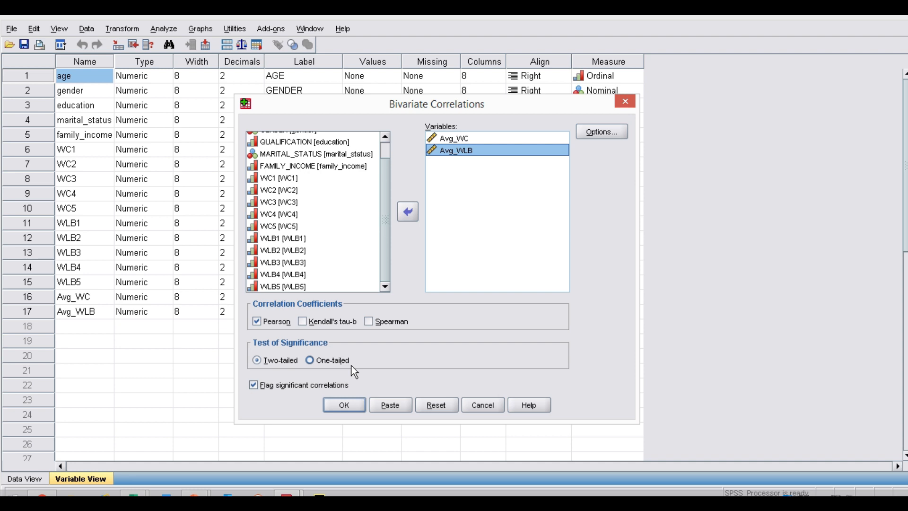
{"action": "left_click", "coordinate": [257, 361]}
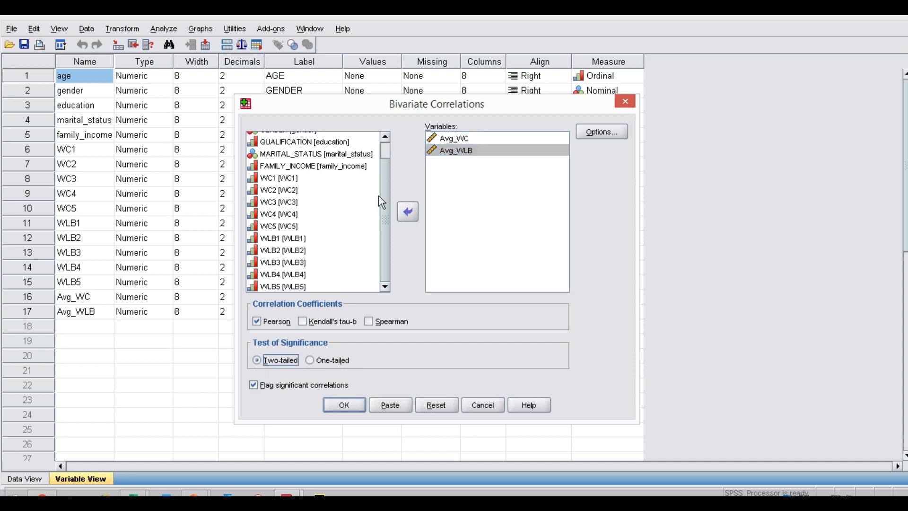
{"action": "left_click", "coordinate": [344, 405]}
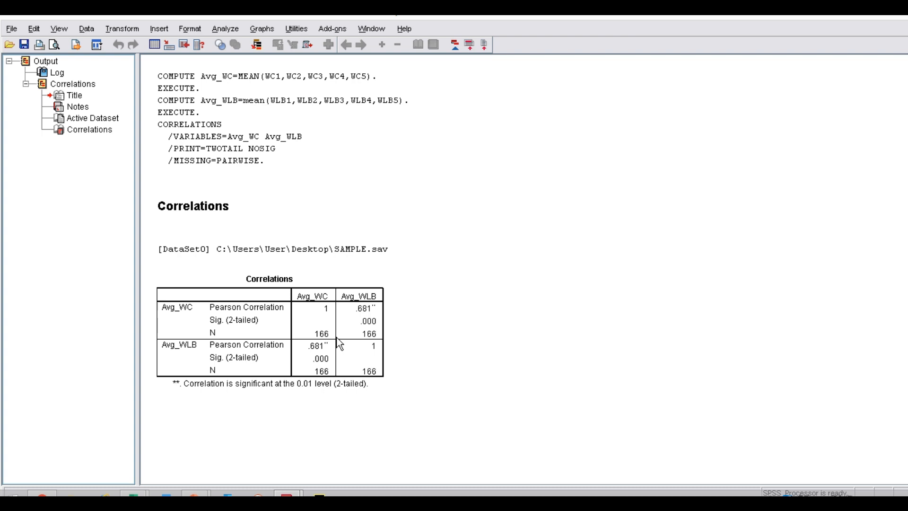
Copy the Correlations table for Avg_WC and Avg_WLB from the output
{"action": "right_click", "coordinate": [272, 323]}
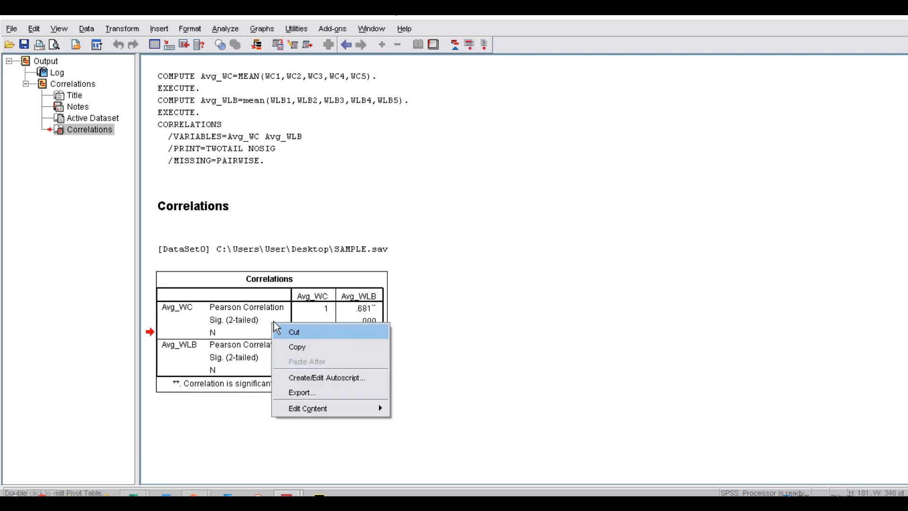
{"action": "left_click", "coordinate": [296, 349]}
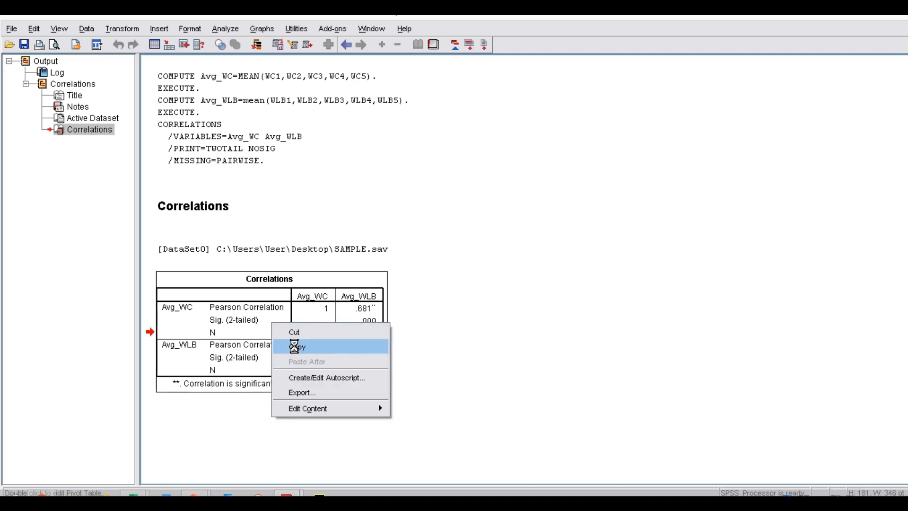